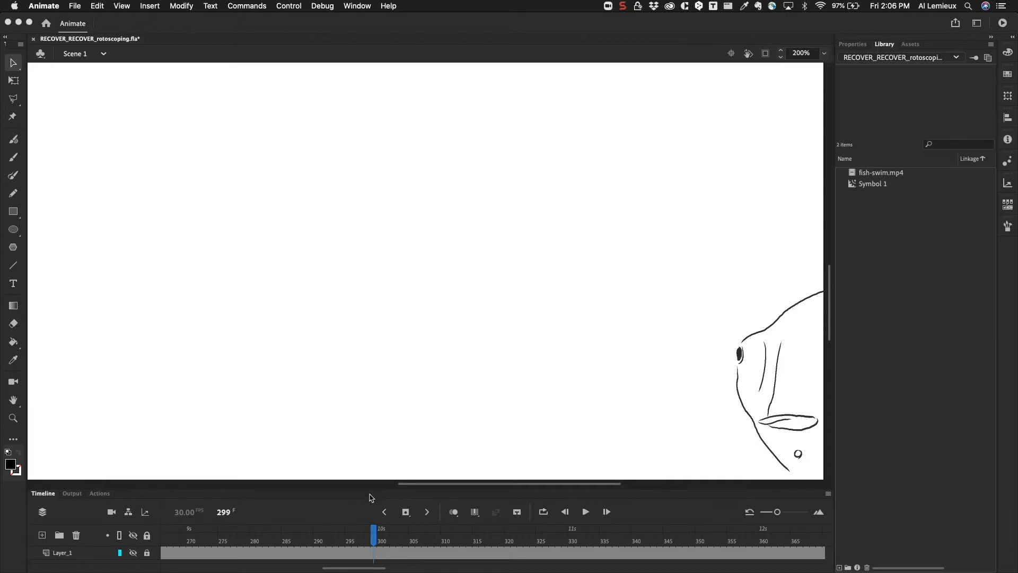
# Enlarge the timeline and review the fish drawings on Layer_2 up to frame 321, toggling the video on Layer_1 for comparison.
pyautogui.moveTo(370, 489); pyautogui.dragTo(374, 474)
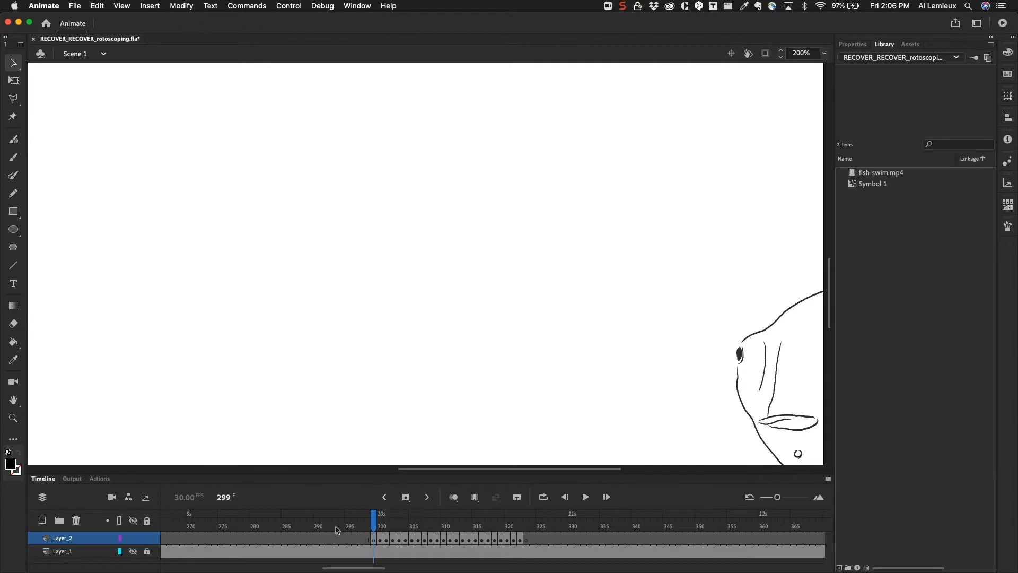
pyautogui.click(133, 552)
pyautogui.moveTo(376, 520); pyautogui.dragTo(342, 528)
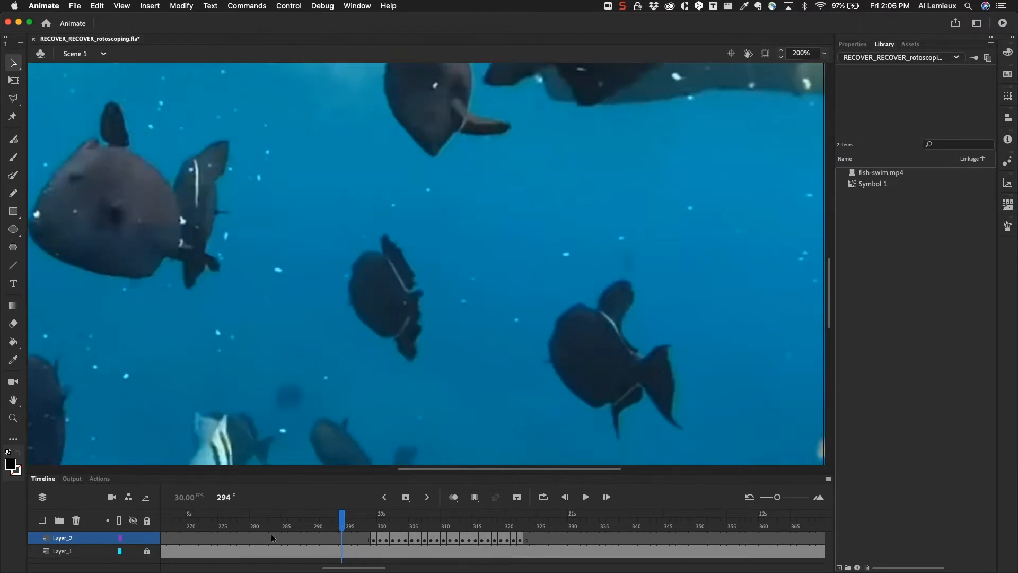
pyautogui.moveTo(135, 552)
pyautogui.click(134, 552)
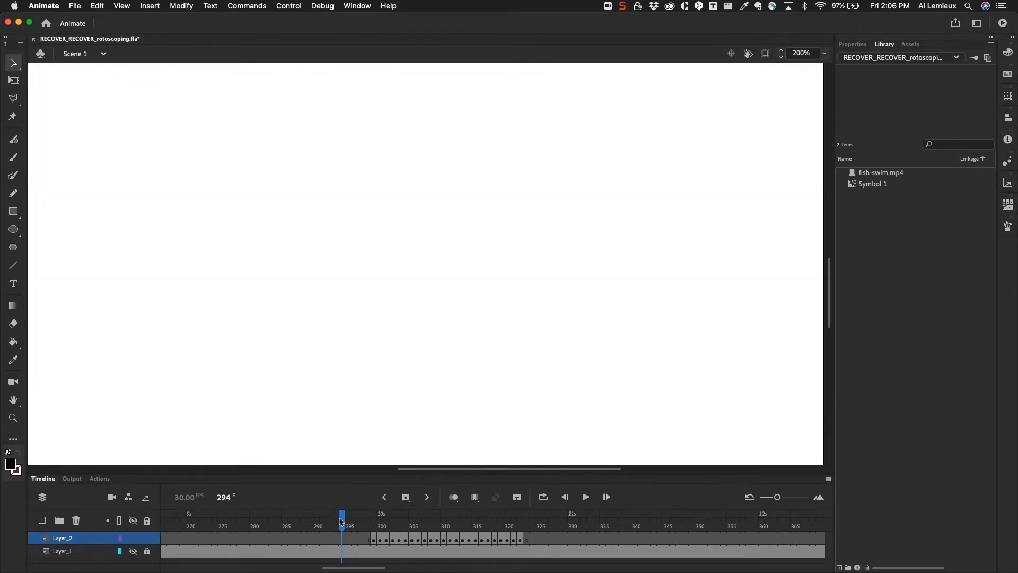
pyautogui.moveTo(343, 523)
pyautogui.mouseDown()
pyautogui.moveTo(522, 537)
pyautogui.moveTo(382, 536)
pyautogui.moveTo(375, 530)
pyautogui.moveTo(525, 541)
pyautogui.moveTo(375, 539)
pyautogui.moveTo(529, 540)
pyautogui.moveTo(495, 540)
pyautogui.moveTo(519, 538)
pyautogui.mouseUp()
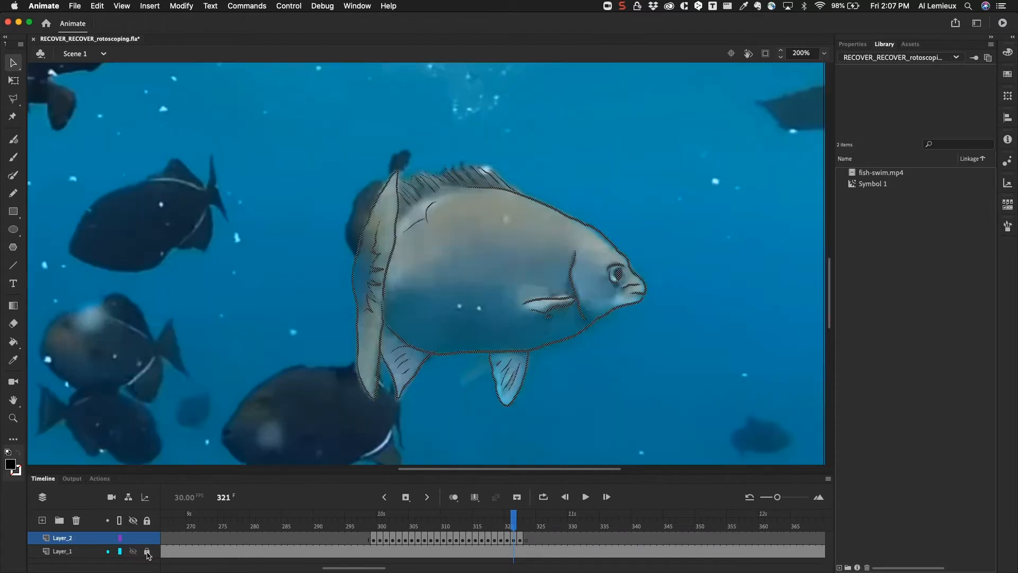
# Show the video on Layer_1 and prepare frame 323 of Layer_2 for tracing the fish with the Fluid Brush.
pyautogui.click(133, 552)
pyautogui.moveTo(514, 521); pyautogui.dragTo(527, 522)
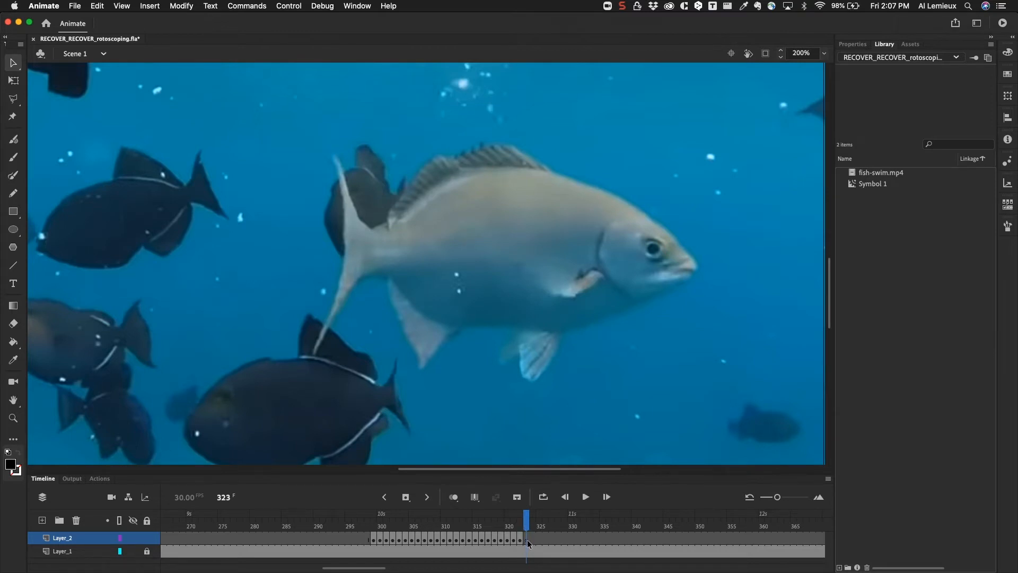
pyautogui.click(527, 539)
pyautogui.click(13, 141)
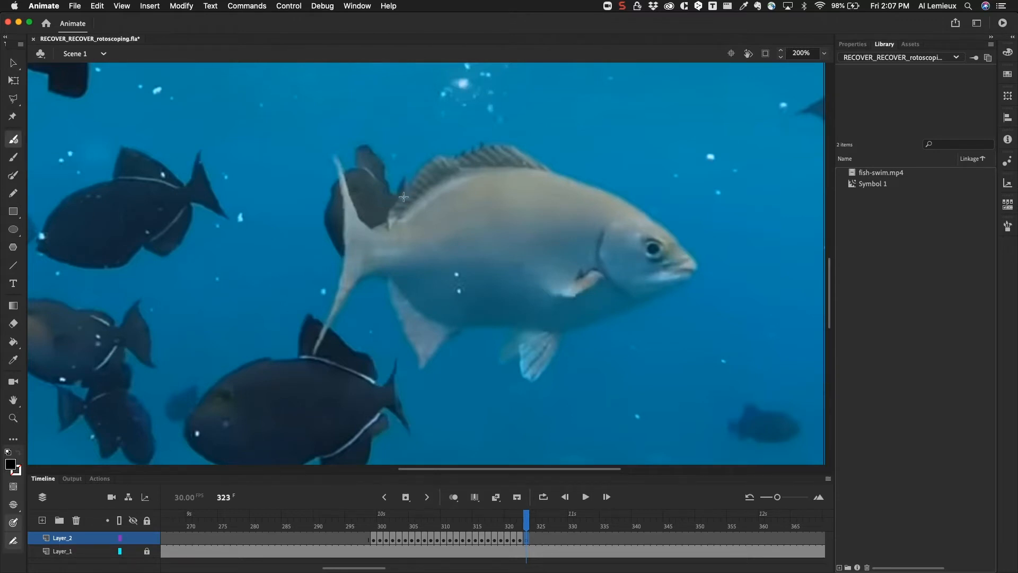
pyautogui.click(852, 44)
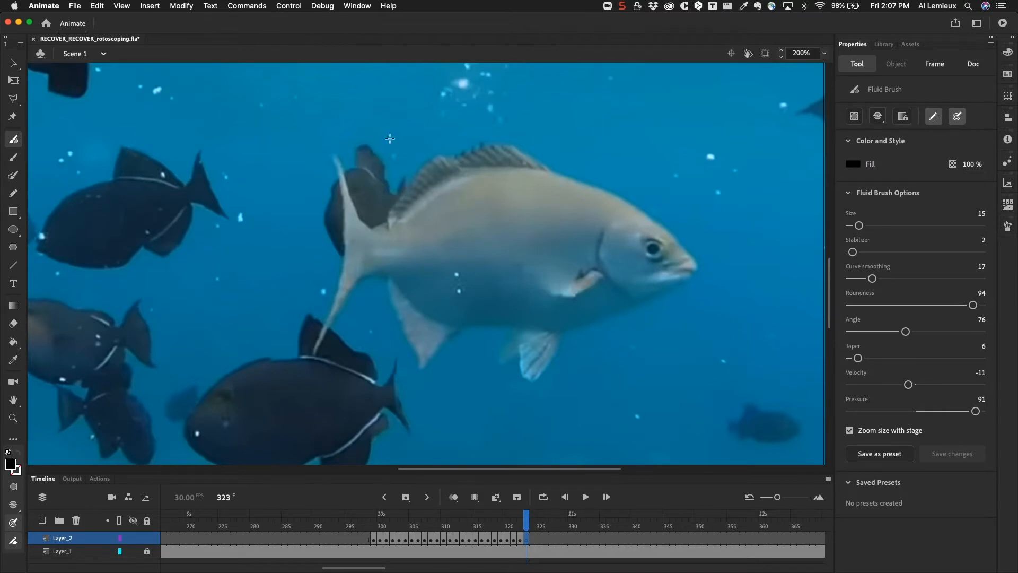
pyautogui.press('super+equal')
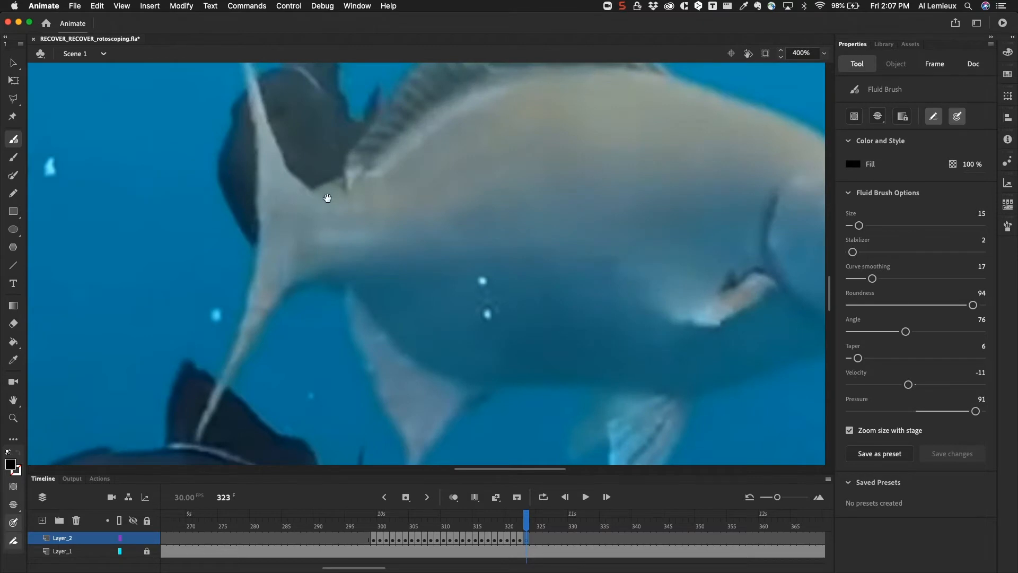
pyautogui.moveTo(426, 190)
pyautogui.mouseDown()
pyautogui.moveTo(204, 277)
pyautogui.moveTo(223, 275)
pyautogui.moveTo(129, 246)
pyautogui.moveTo(158, 245)
pyautogui.mouseUp()
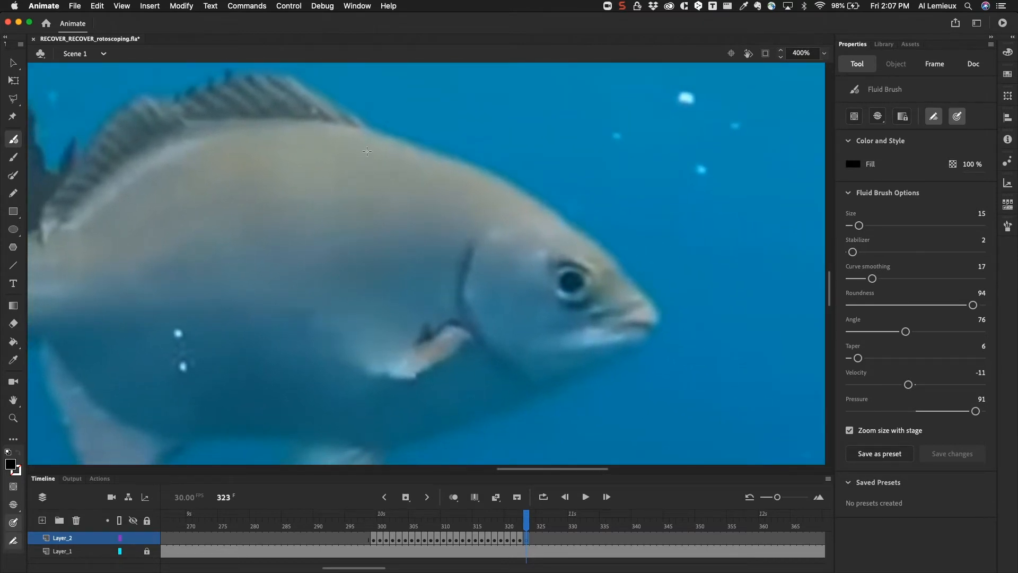
pyautogui.moveTo(370, 131); pyautogui.dragTo(398, 139)
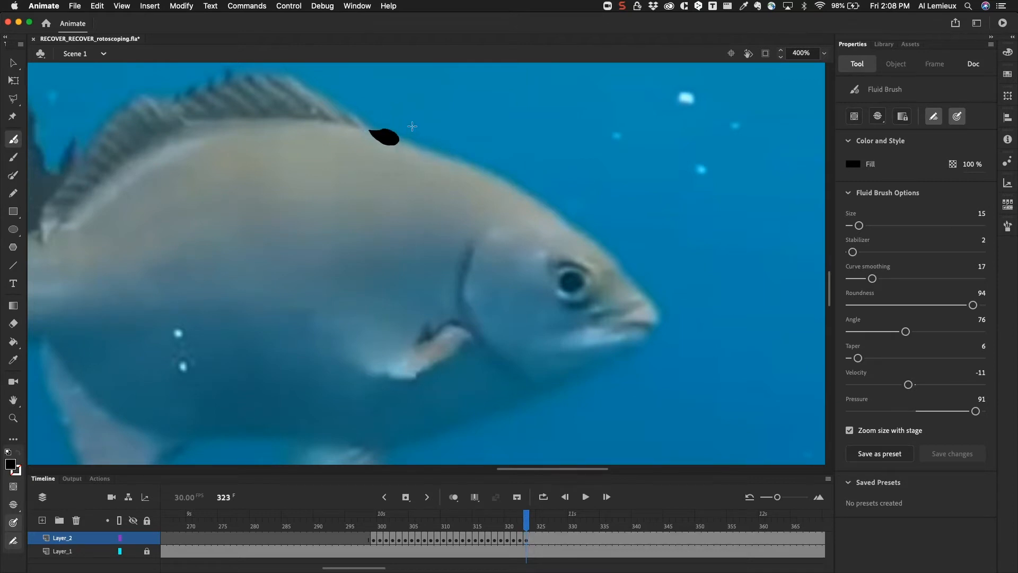
pyautogui.press('super+z')
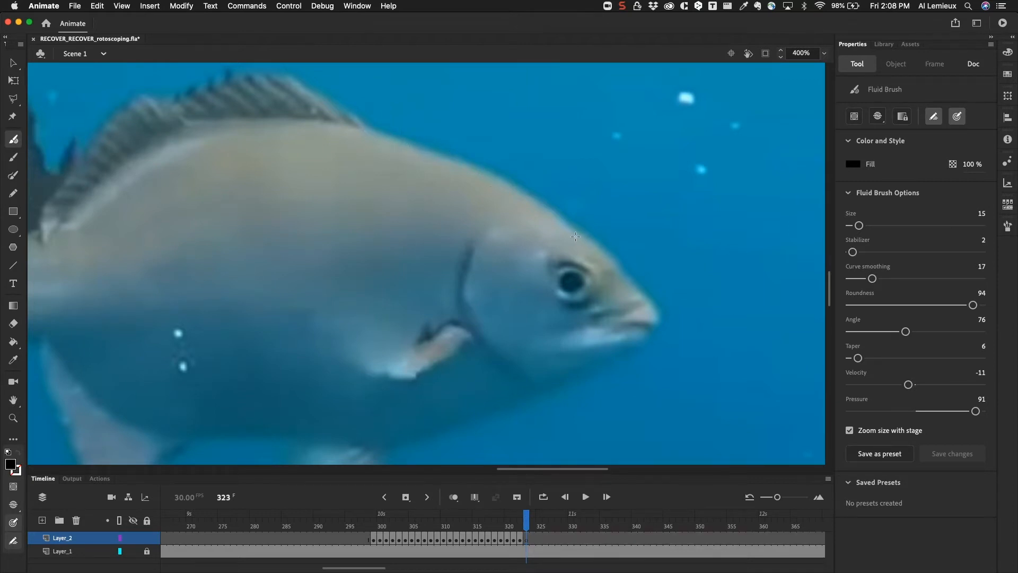
pyautogui.moveTo(553, 214)
pyautogui.mouseDown()
pyautogui.moveTo(504, 182)
pyautogui.moveTo(428, 159)
pyautogui.mouseUp()
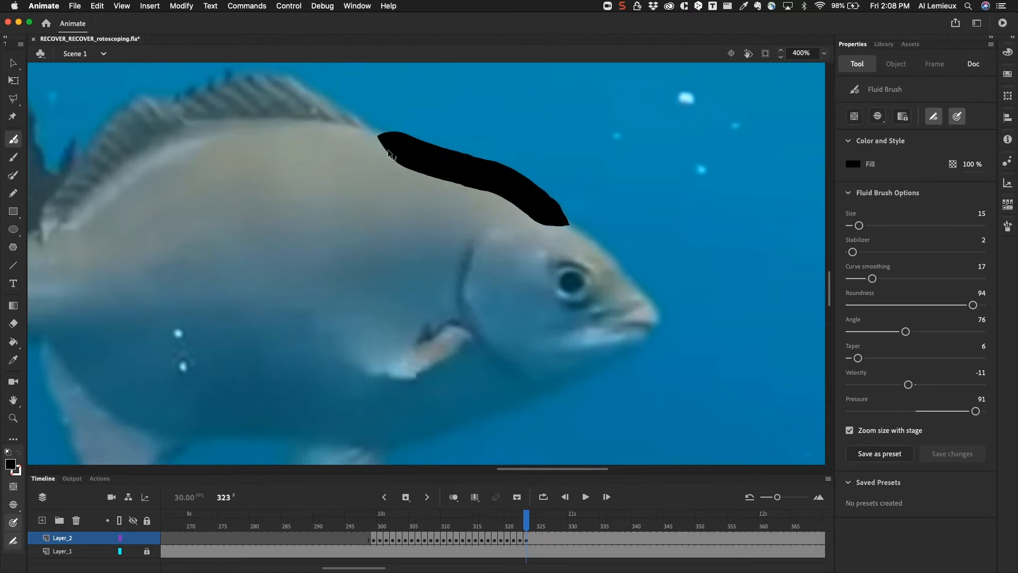
pyautogui.press('super+z')
pyautogui.moveTo(859, 226)
pyautogui.mouseDown()
pyautogui.moveTo(846, 239)
pyautogui.moveTo(854, 232)
pyautogui.mouseUp()
pyautogui.click(853, 226)
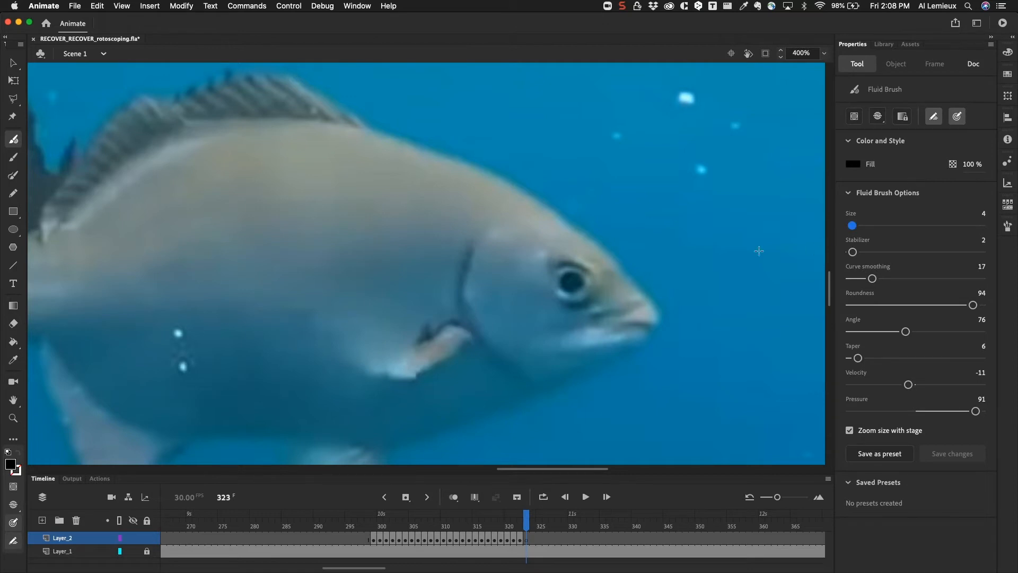
pyautogui.moveTo(378, 134); pyautogui.dragTo(560, 201)
pyautogui.press('super+z')
pyautogui.moveTo(380, 135); pyautogui.dragTo(410, 148)
pyautogui.moveTo(485, 170); pyautogui.dragTo(601, 243)
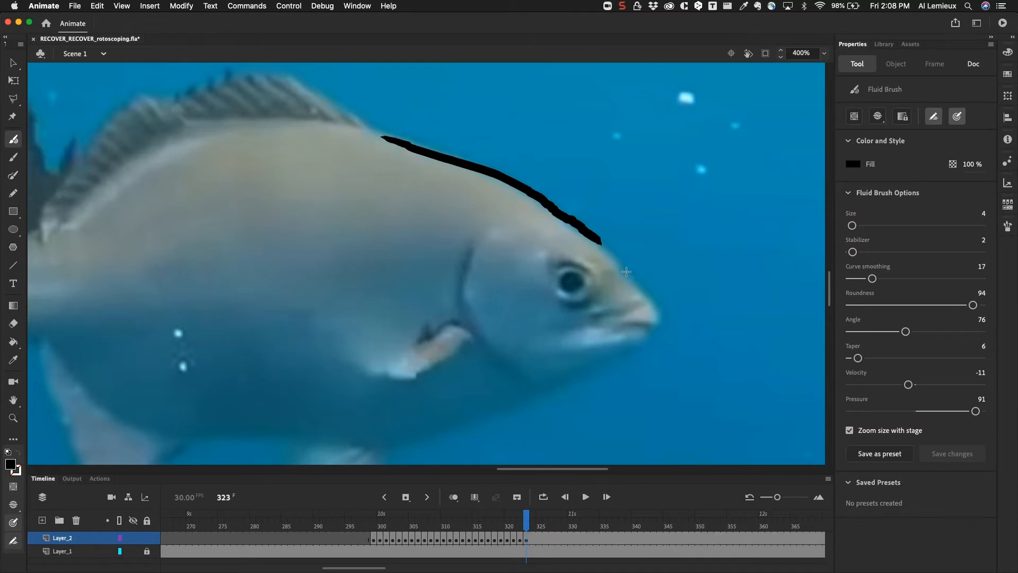
pyautogui.press('super+z')
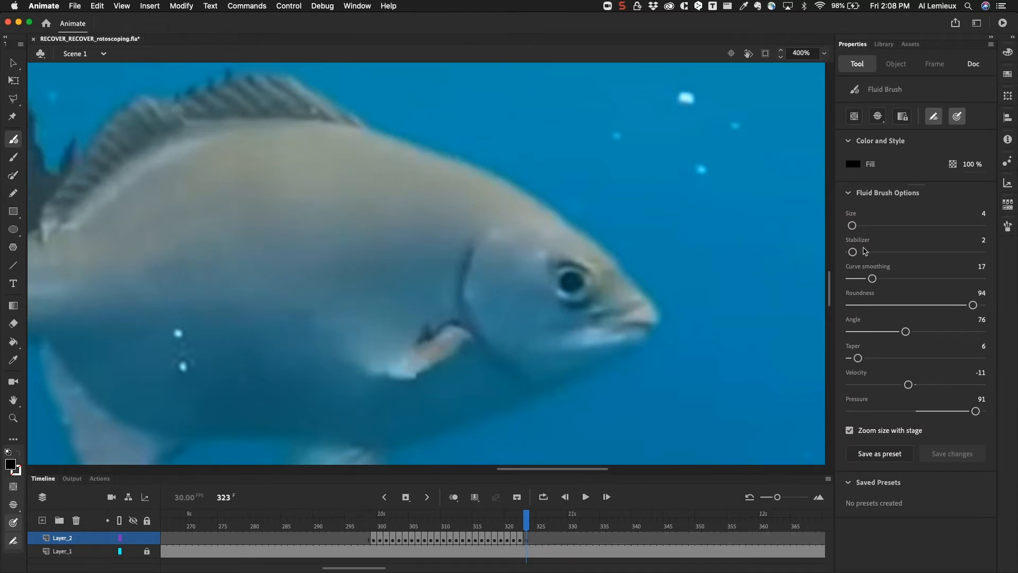
# Set the Fluid Brush size to 2 and trace the fish's upper outline from the dorsal fin's front end to the snout.
pyautogui.moveTo(852, 227); pyautogui.dragTo(852, 228)
pyautogui.click(851, 226)
pyautogui.moveTo(366, 131)
pyautogui.mouseDown()
pyautogui.moveTo(528, 192)
pyautogui.moveTo(619, 259)
pyautogui.moveTo(656, 306)
pyautogui.moveTo(655, 330)
pyautogui.mouseUp()
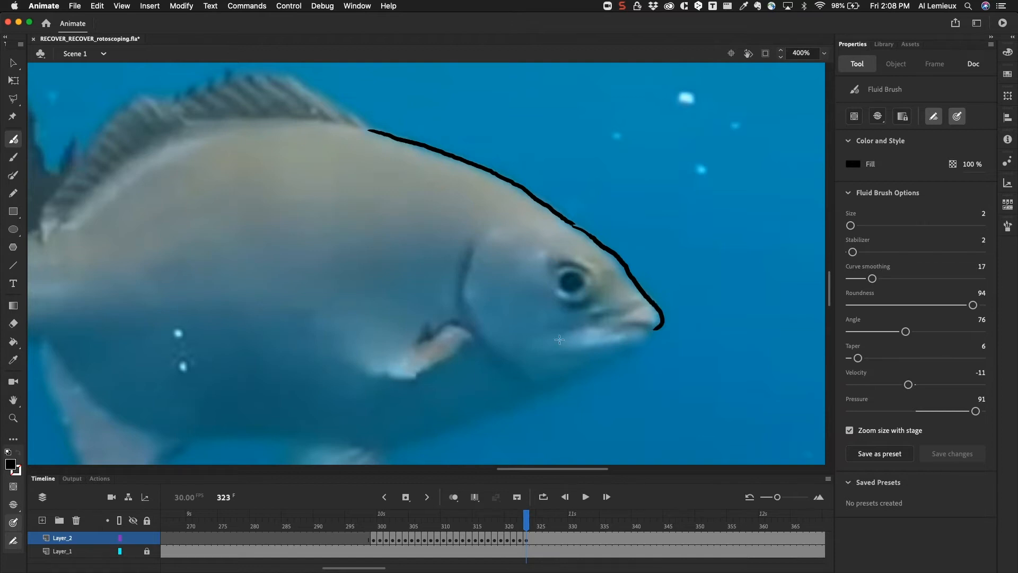
# Draw the fish's mouth lines and its eye with short creases above and below it.
pyautogui.moveTo(626, 328); pyautogui.dragTo(662, 328)
pyautogui.moveTo(598, 315)
pyautogui.mouseDown()
pyautogui.moveTo(643, 311)
pyautogui.moveTo(572, 337)
pyautogui.moveTo(576, 348)
pyautogui.moveTo(658, 330)
pyautogui.mouseUp()
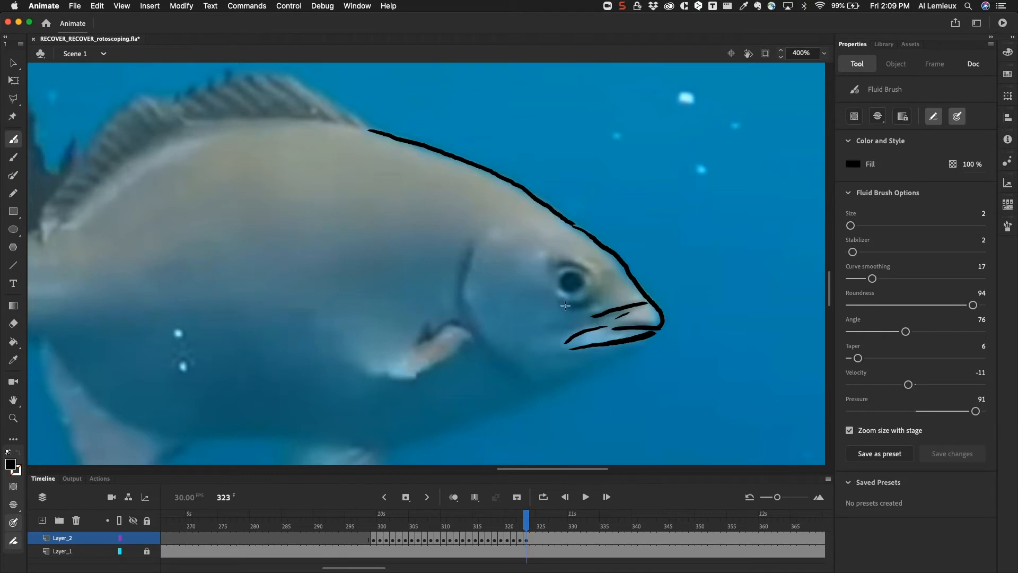
pyautogui.moveTo(577, 305); pyautogui.dragTo(589, 300)
pyautogui.moveTo(559, 284)
pyautogui.mouseDown()
pyautogui.moveTo(579, 285)
pyautogui.moveTo(571, 273)
pyautogui.moveTo(566, 285)
pyautogui.mouseUp()
pyautogui.moveTo(562, 265); pyautogui.dragTo(586, 266)
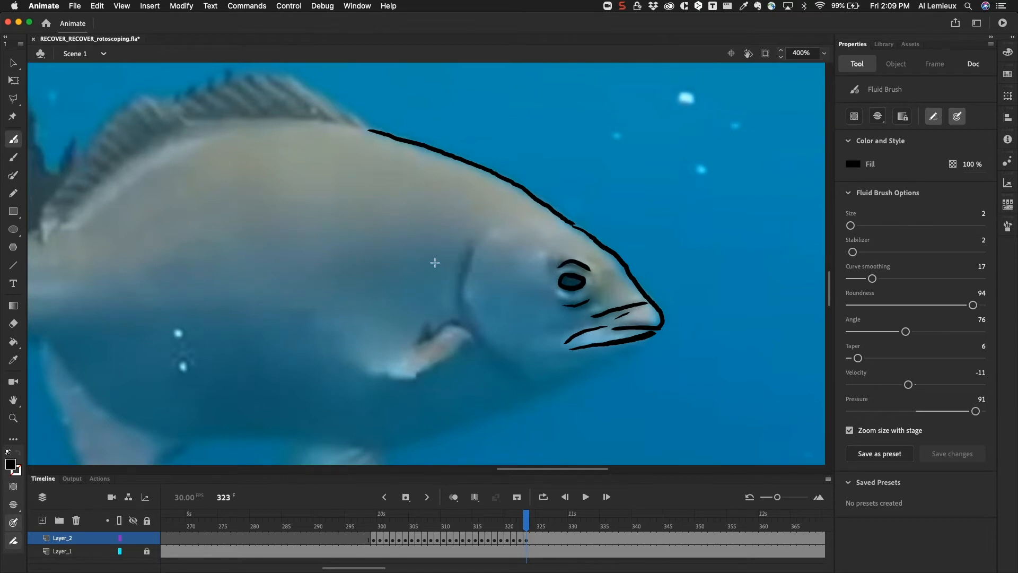
# Trace the curved gill cover edge and the pectoral fin beside it.
pyautogui.moveTo(470, 253)
pyautogui.mouseDown()
pyautogui.moveTo(458, 295)
pyautogui.moveTo(476, 326)
pyautogui.mouseUp()
pyautogui.moveTo(484, 337); pyautogui.dragTo(519, 363)
pyautogui.moveTo(446, 323)
pyautogui.mouseDown()
pyautogui.moveTo(413, 348)
pyautogui.moveTo(427, 326)
pyautogui.moveTo(409, 381)
pyautogui.moveTo(477, 339)
pyautogui.mouseUp()
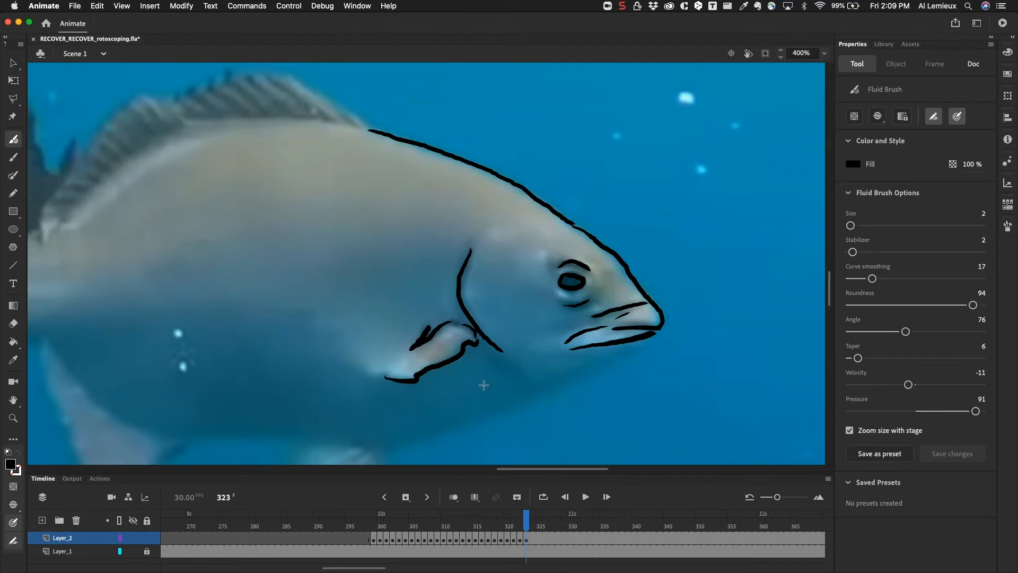
# Trace the fish's lower outline from the jaw along the belly to the front of the anal fin.
pyautogui.moveTo(484, 391); pyautogui.dragTo(409, 275)
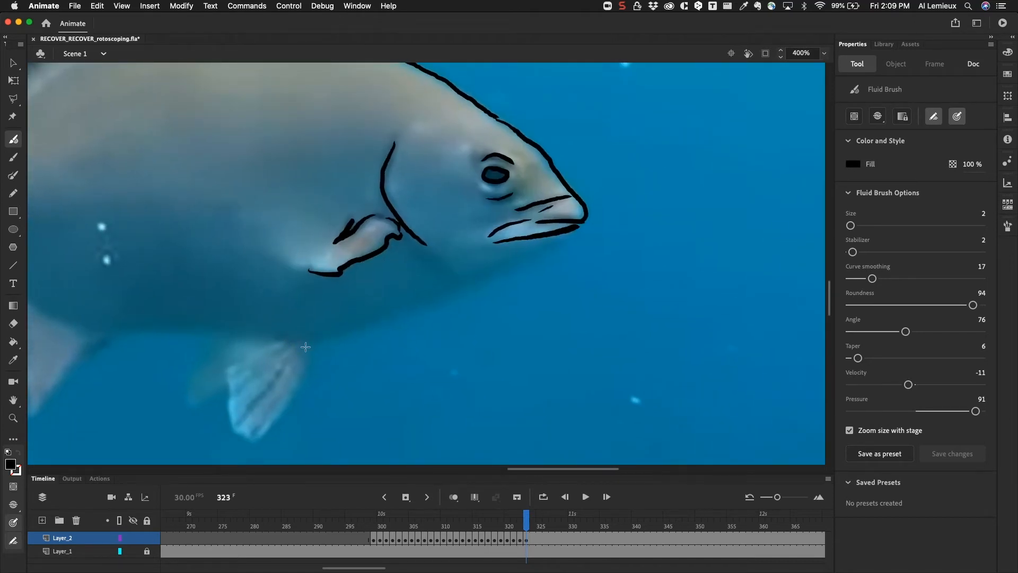
pyautogui.moveTo(309, 345); pyautogui.dragTo(348, 332)
pyautogui.moveTo(424, 307); pyautogui.dragTo(570, 237)
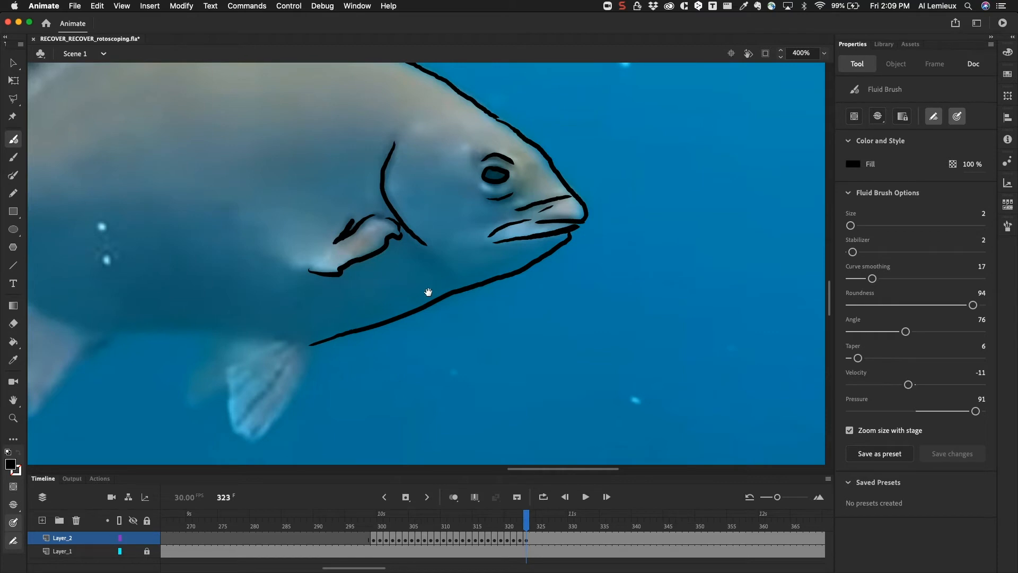
pyautogui.hscroll(-5, 537, 244)
pyautogui.scroll(-2, 536, 244)
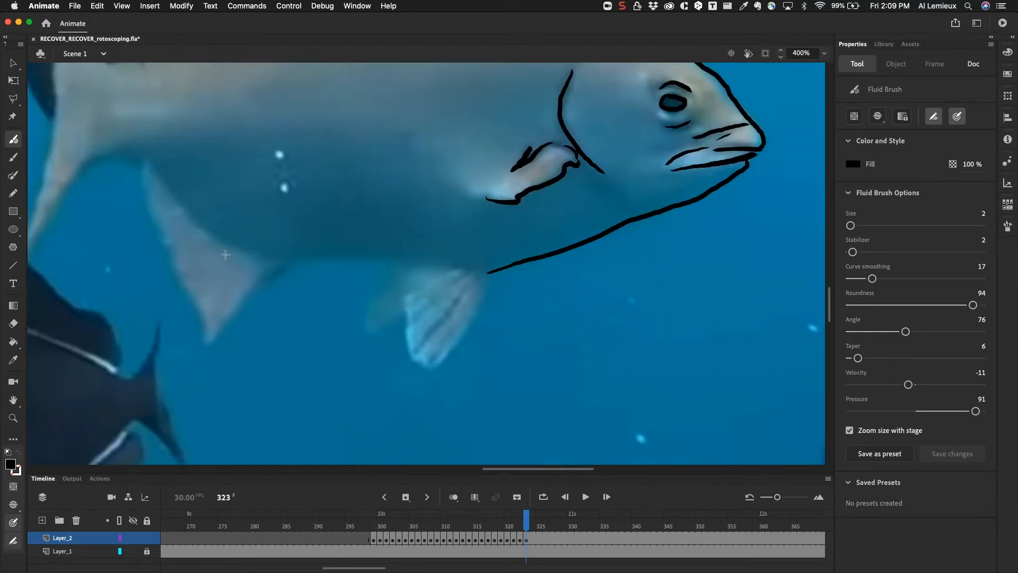
pyautogui.moveTo(284, 259); pyautogui.dragTo(298, 258)
pyautogui.moveTo(378, 260); pyautogui.dragTo(488, 273)
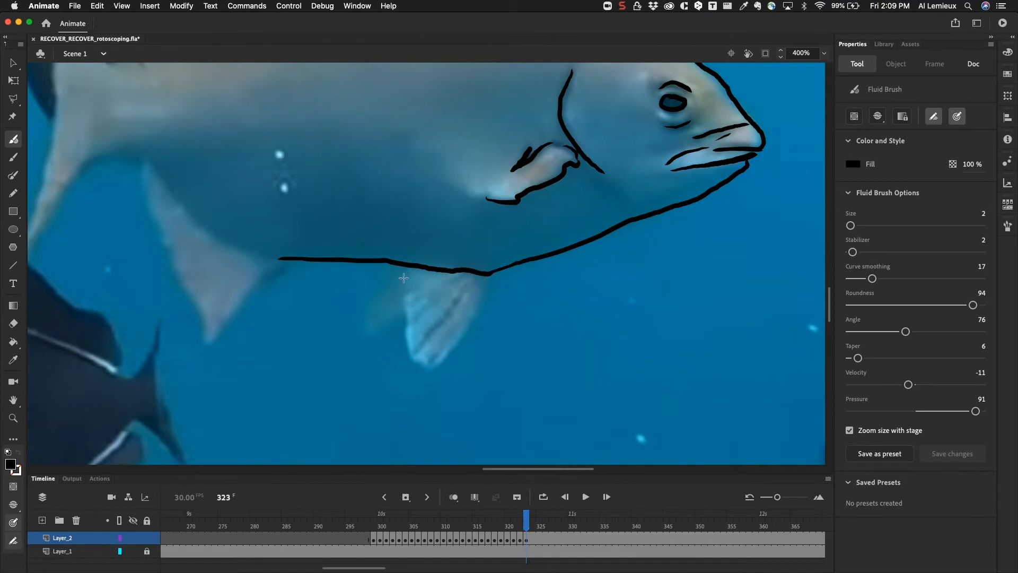
# Outline the two overlapping pelvic fins under the belly and add ray lines inside them.
pyautogui.moveTo(405, 268)
pyautogui.mouseDown()
pyautogui.moveTo(404, 345)
pyautogui.moveTo(425, 366)
pyautogui.moveTo(455, 350)
pyautogui.moveTo(491, 272)
pyautogui.mouseUp()
pyautogui.moveTo(414, 349); pyautogui.dragTo(469, 287)
pyautogui.moveTo(411, 319); pyautogui.dragTo(448, 283)
pyautogui.moveTo(437, 346)
pyautogui.mouseDown()
pyautogui.moveTo(429, 361)
pyautogui.moveTo(480, 291)
pyautogui.mouseUp()
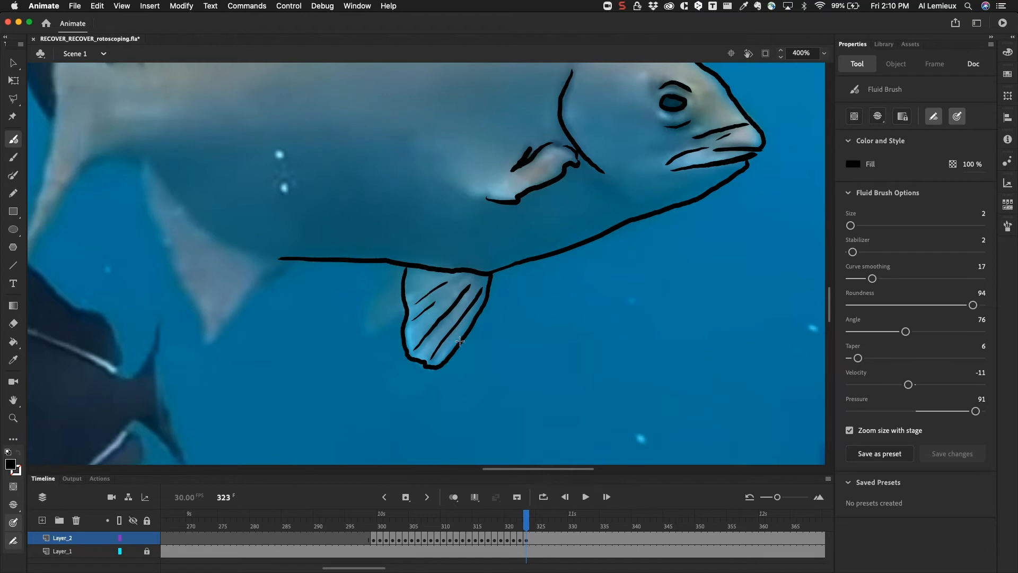
pyautogui.moveTo(391, 262)
pyautogui.mouseDown()
pyautogui.moveTo(366, 296)
pyautogui.moveTo(364, 327)
pyautogui.moveTo(404, 313)
pyautogui.mouseUp()
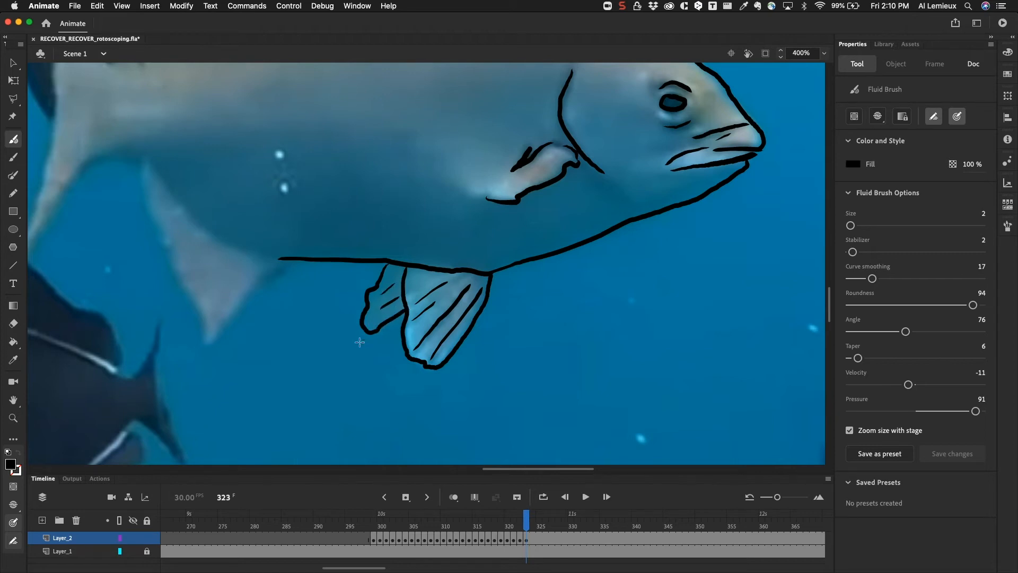
# Trace the rear belly edge and outline the anal fin below it, adding a few ray lines inside.
pyautogui.moveTo(334, 284); pyautogui.dragTo(529, 288)
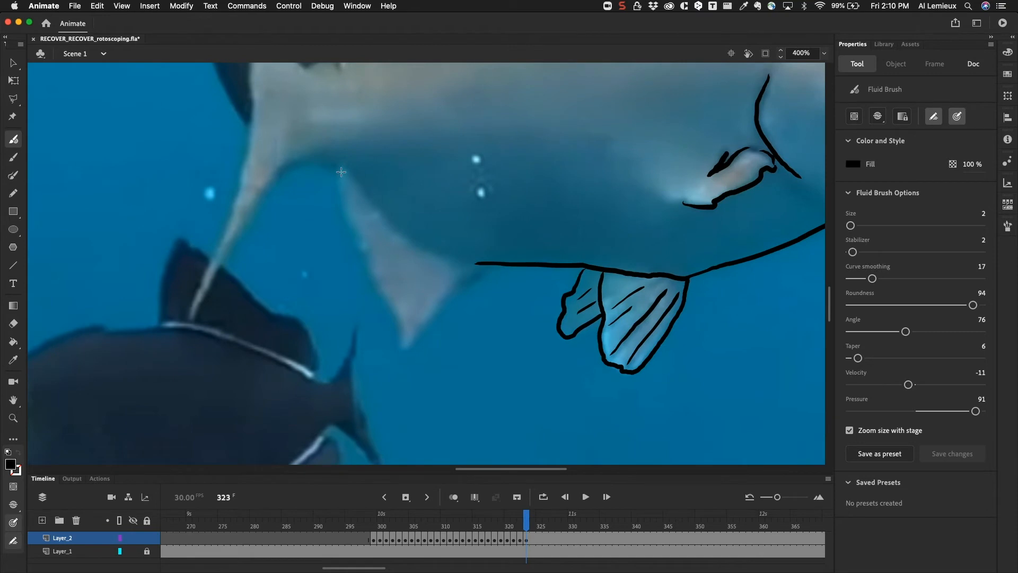
pyautogui.moveTo(336, 166)
pyautogui.mouseDown()
pyautogui.moveTo(406, 232)
pyautogui.moveTo(479, 264)
pyautogui.mouseUp()
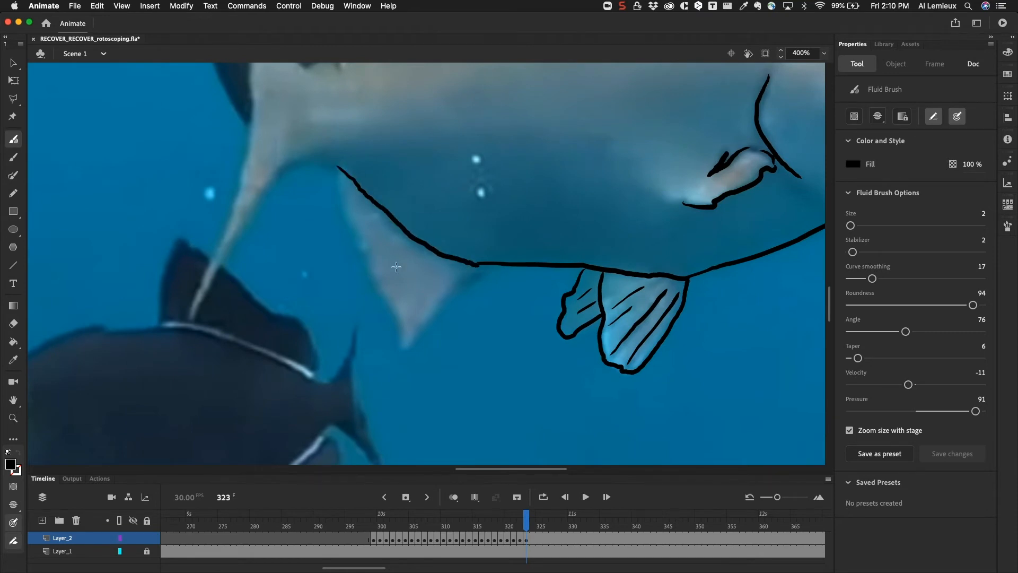
pyautogui.moveTo(335, 170)
pyautogui.mouseDown()
pyautogui.moveTo(337, 211)
pyautogui.moveTo(391, 296)
pyautogui.moveTo(401, 347)
pyautogui.moveTo(458, 290)
pyautogui.moveTo(451, 297)
pyautogui.moveTo(438, 281)
pyautogui.moveTo(454, 267)
pyautogui.moveTo(401, 275)
pyautogui.mouseUp()
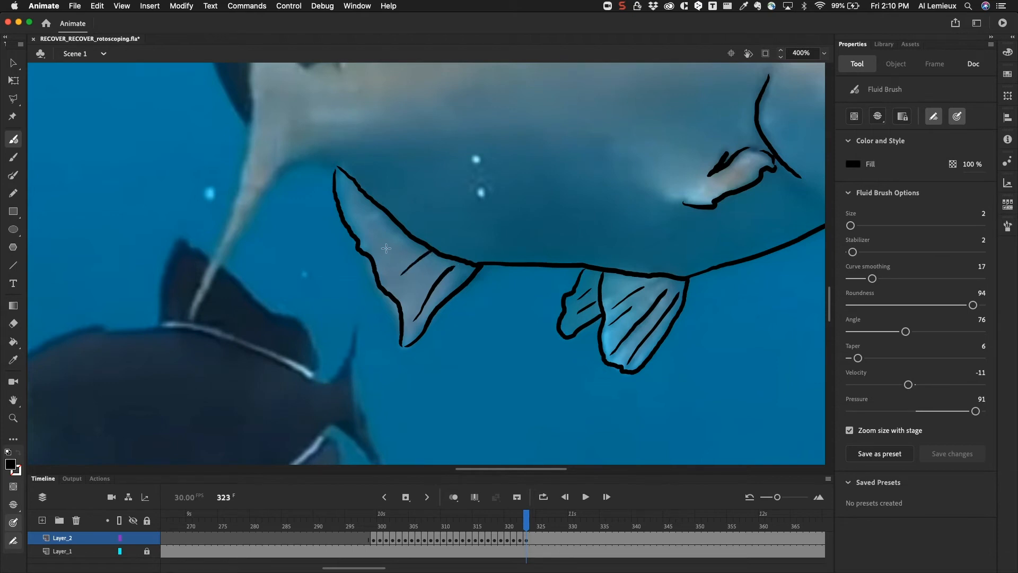
pyautogui.moveTo(405, 241); pyautogui.dragTo(411, 237)
# Trace the tail fin's lower lobe back to the anal fin and its rear edge up to the upper tip.
pyautogui.scroll(3, 403, 233)
pyautogui.hscroll(-5, 404, 234)
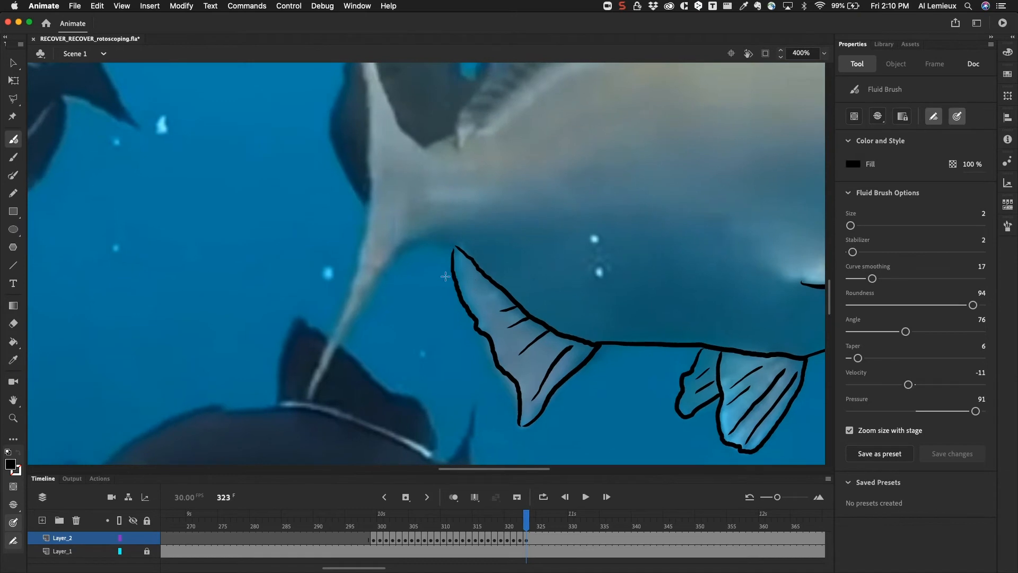
pyautogui.moveTo(310, 399)
pyautogui.mouseDown()
pyautogui.moveTo(393, 256)
pyautogui.moveTo(454, 244)
pyautogui.mouseUp()
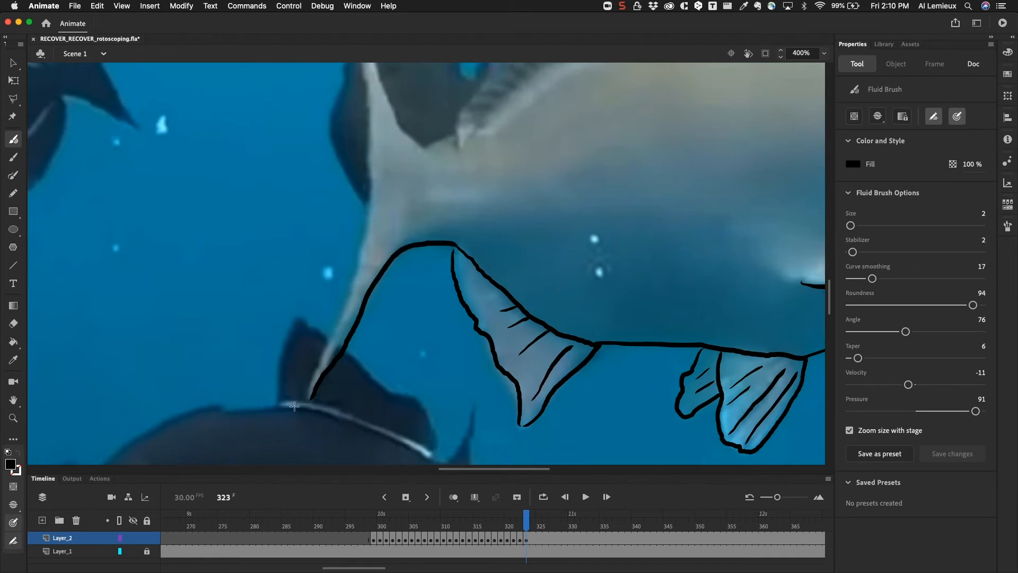
pyautogui.moveTo(308, 394)
pyautogui.mouseDown()
pyautogui.moveTo(351, 296)
pyautogui.moveTo(368, 173)
pyautogui.mouseUp()
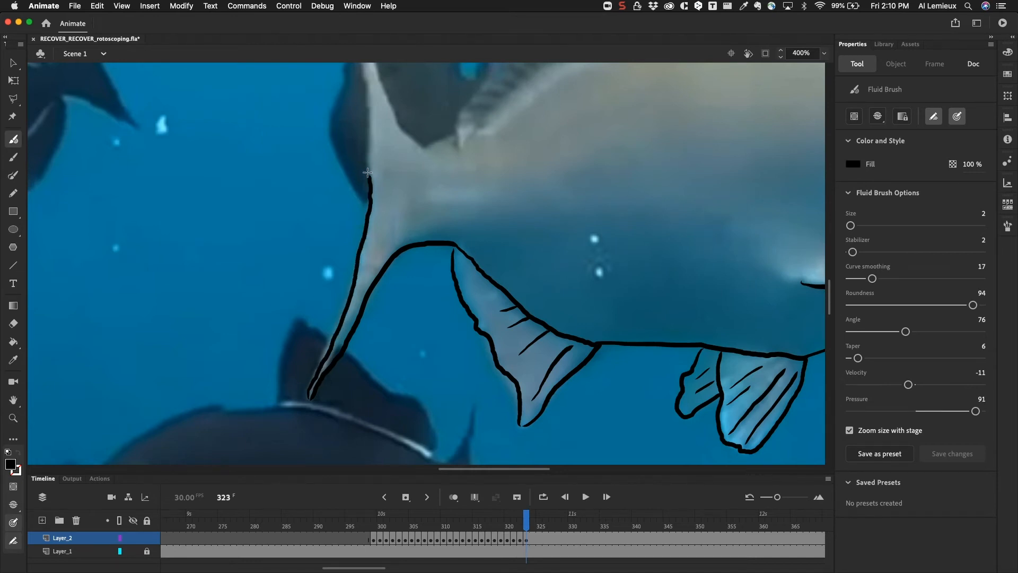
pyautogui.moveTo(441, 146); pyautogui.dragTo(402, 295)
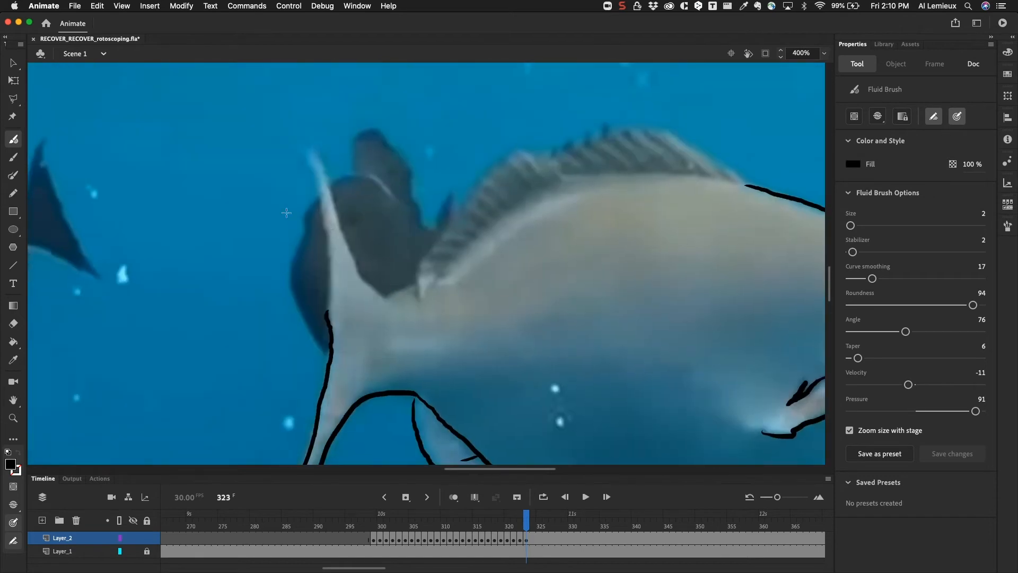
pyautogui.moveTo(302, 151)
pyautogui.mouseDown()
pyautogui.moveTo(329, 230)
pyautogui.moveTo(326, 319)
pyautogui.mouseUp()
# Trace the upper tail lobe's front edge on into the full dorsal fin outline, adding ray lines inside the fin.
pyautogui.moveTo(304, 154)
pyautogui.mouseDown()
pyautogui.moveTo(365, 283)
pyautogui.moveTo(408, 305)
pyautogui.moveTo(394, 295)
pyautogui.moveTo(417, 282)
pyautogui.moveTo(336, 301)
pyautogui.moveTo(305, 296)
pyautogui.moveTo(306, 288)
pyautogui.moveTo(354, 217)
pyautogui.moveTo(405, 165)
pyautogui.moveTo(440, 179)
pyautogui.mouseUp()
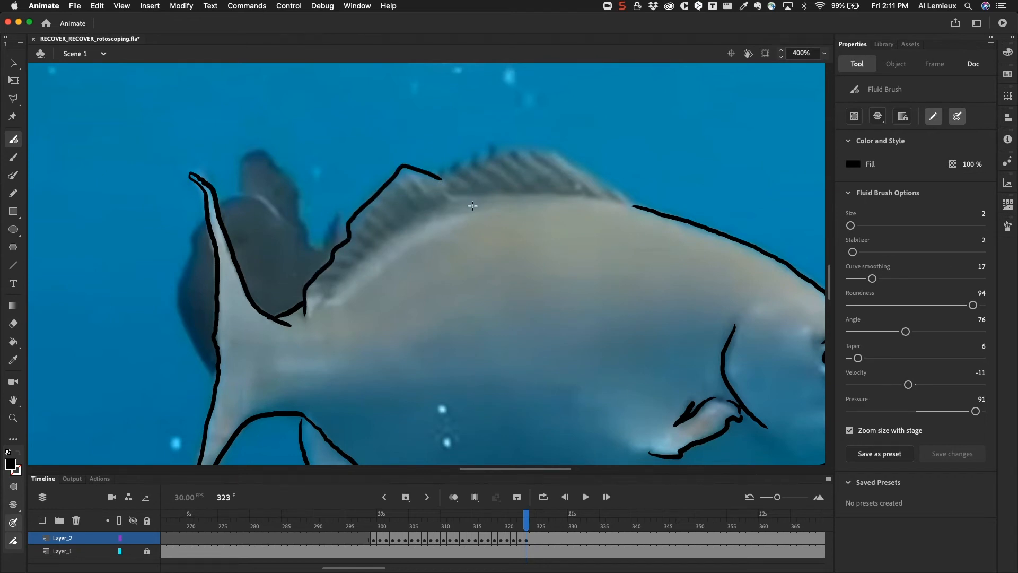
pyautogui.moveTo(438, 174)
pyautogui.mouseDown()
pyautogui.moveTo(555, 153)
pyautogui.moveTo(509, 192)
pyautogui.moveTo(441, 197)
pyautogui.moveTo(430, 180)
pyautogui.moveTo(494, 218)
pyautogui.mouseUp()
pyautogui.moveTo(395, 171)
pyautogui.mouseDown()
pyautogui.moveTo(456, 206)
pyautogui.moveTo(387, 173)
pyautogui.moveTo(408, 204)
pyautogui.moveTo(355, 174)
pyautogui.moveTo(380, 206)
pyautogui.mouseUp()
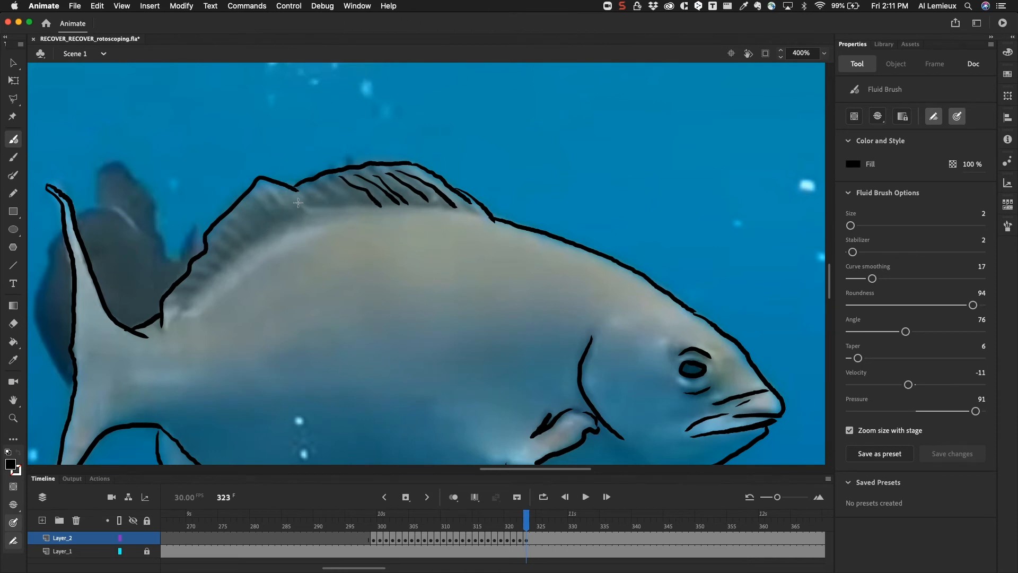
pyautogui.moveTo(317, 188); pyautogui.dragTo(347, 205)
pyautogui.moveTo(254, 189); pyautogui.dragTo(309, 217)
pyautogui.moveTo(253, 199)
pyautogui.mouseDown()
pyautogui.moveTo(283, 223)
pyautogui.moveTo(175, 299)
pyautogui.moveTo(220, 301)
pyautogui.moveTo(276, 259)
pyautogui.mouseUp()
# Draw a long thin lateral line along the middle of the body and fill the eye's pupil with black.
pyautogui.moveTo(417, 332); pyautogui.dragTo(357, 200)
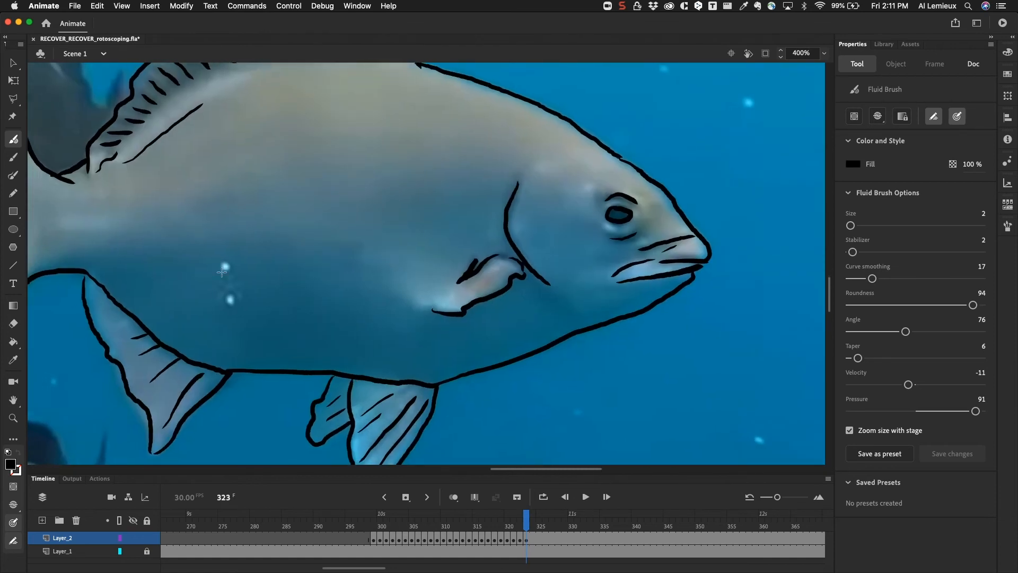
pyautogui.moveTo(319, 238); pyautogui.dragTo(426, 245)
pyautogui.moveTo(361, 323)
pyautogui.mouseDown()
pyautogui.moveTo(373, 190)
pyautogui.moveTo(397, 218)
pyautogui.moveTo(515, 278)
pyautogui.moveTo(413, 352)
pyautogui.moveTo(227, 365)
pyautogui.moveTo(190, 339)
pyautogui.mouseUp()
pyautogui.moveTo(284, 198); pyautogui.dragTo(242, 236)
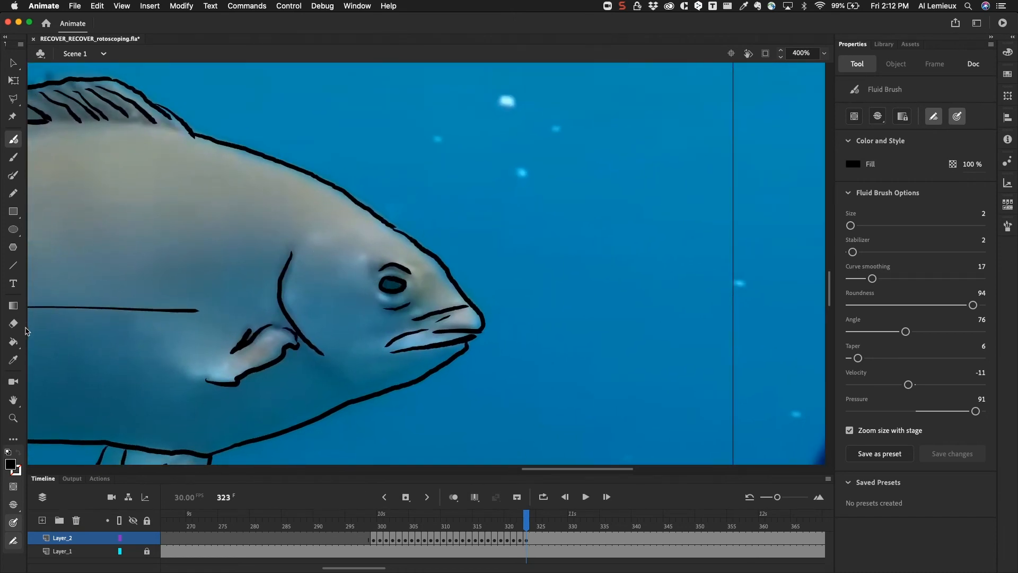
pyautogui.click(13, 344)
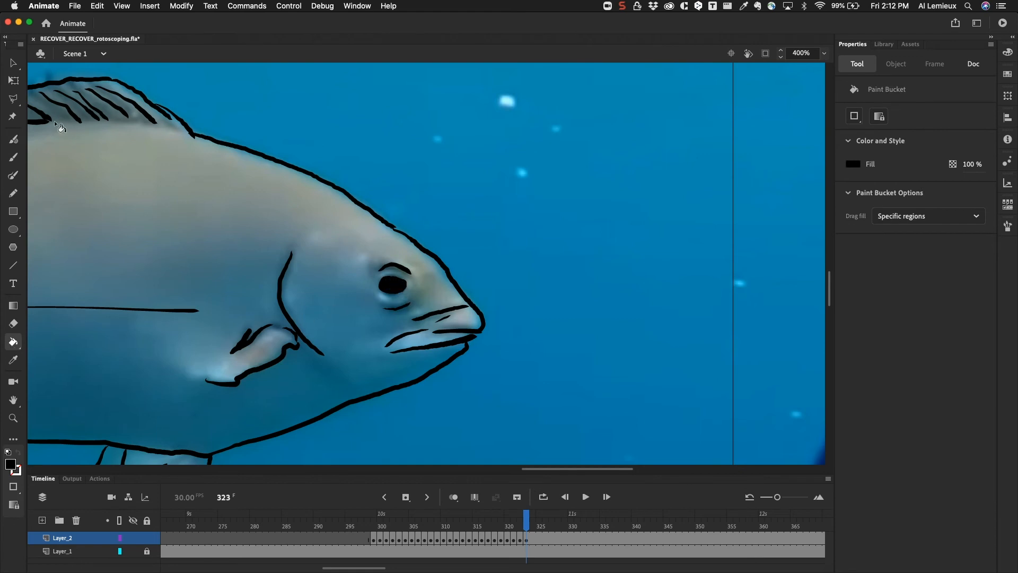
pyautogui.click(13, 140)
# Go back to frame 309 and hide the reference video on Layer_1.
pyautogui.moveTo(346, 264)
pyautogui.mouseDown()
pyautogui.moveTo(593, 198)
pyautogui.moveTo(662, 226)
pyautogui.moveTo(630, 230)
pyautogui.mouseUp()
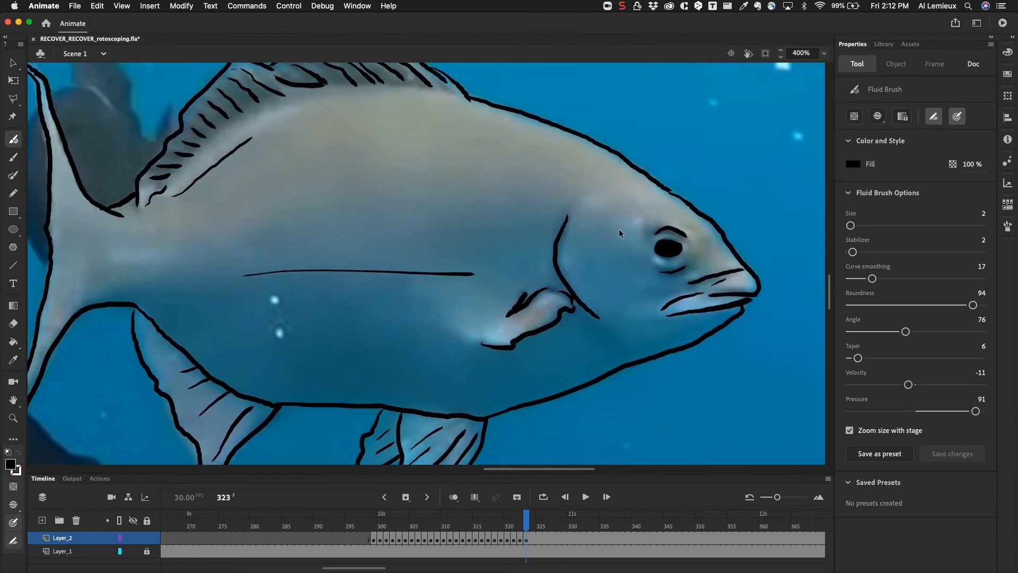
pyautogui.press('super+minus')
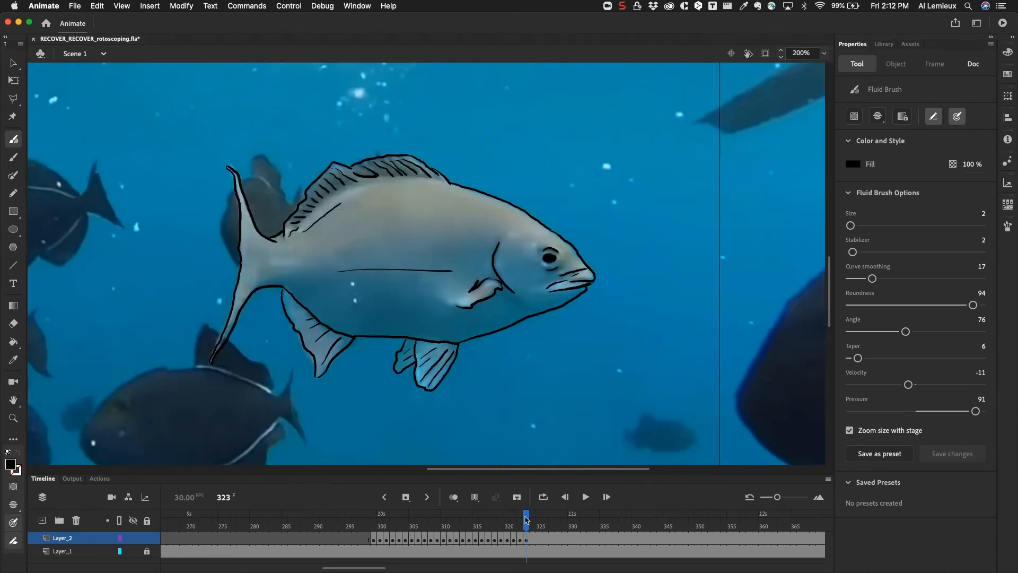
pyautogui.moveTo(524, 512); pyautogui.dragTo(437, 528)
pyautogui.click(133, 551)
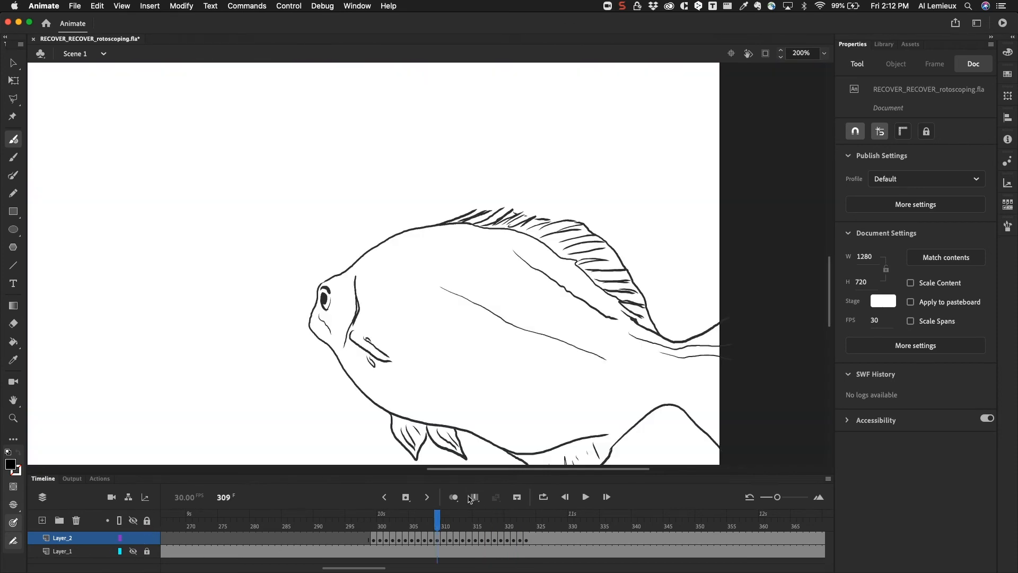
# Scrub back and forth through the traced frames to check the line animation, ending at frame 324.
pyautogui.moveTo(440, 523)
pyautogui.mouseDown()
pyautogui.moveTo(379, 528)
pyautogui.moveTo(532, 538)
pyautogui.moveTo(375, 537)
pyautogui.moveTo(533, 535)
pyautogui.moveTo(493, 534)
pyautogui.mouseUp()
pyautogui.moveTo(508, 539)
pyautogui.mouseDown()
pyautogui.moveTo(375, 530)
pyautogui.moveTo(533, 533)
pyautogui.mouseUp()
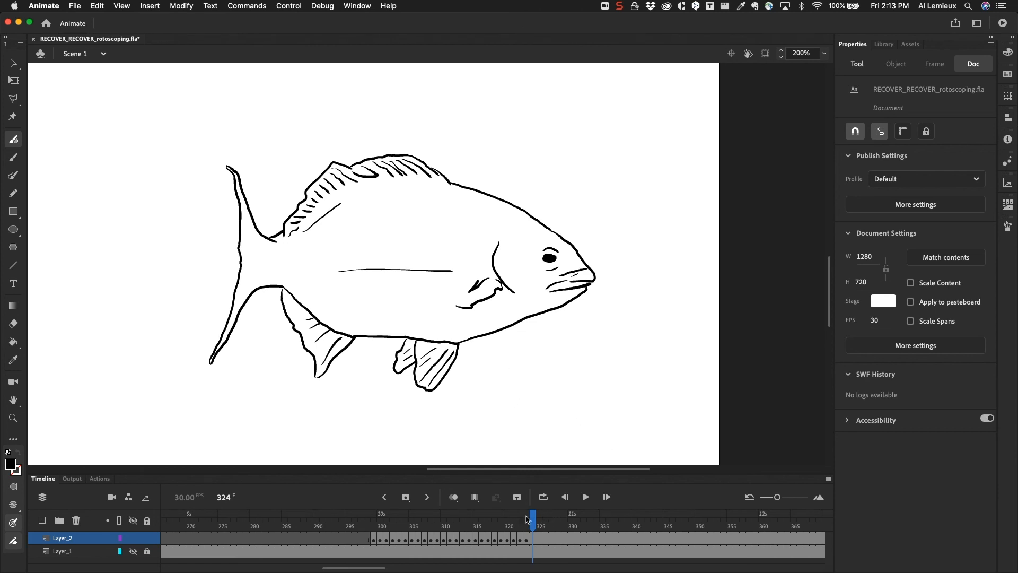
pyautogui.click(504, 522)
pyautogui.moveTo(500, 522); pyautogui.dragTo(534, 530)
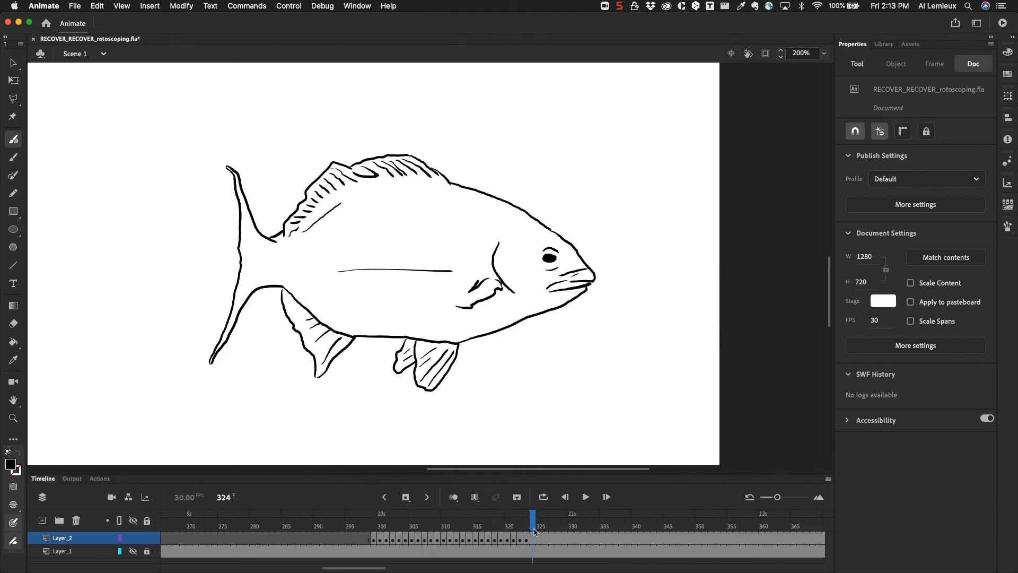